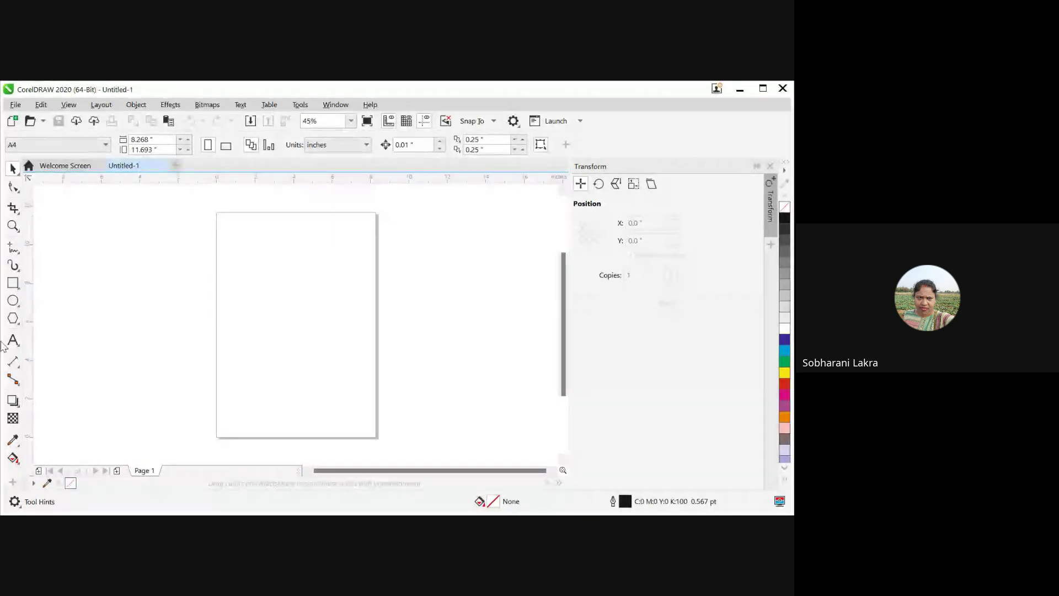
Add the artistic text "boutique" near the page's centre and "customization" below it to the right
{"action": "key", "text": "F8"}
{"action": "left_click", "coordinate": [280, 313]}
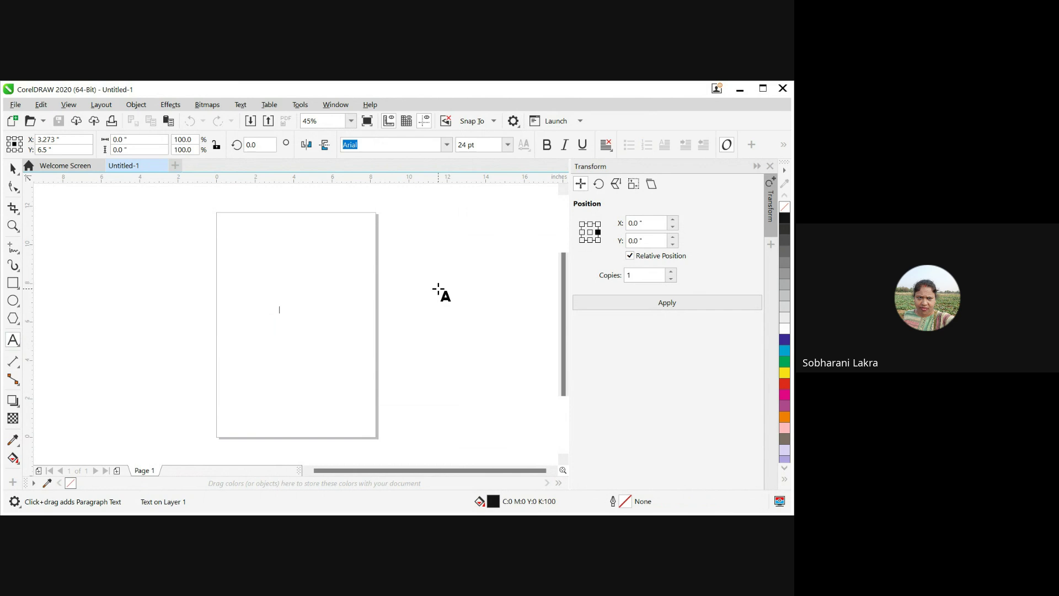
{"action": "type", "text": "bouti"}
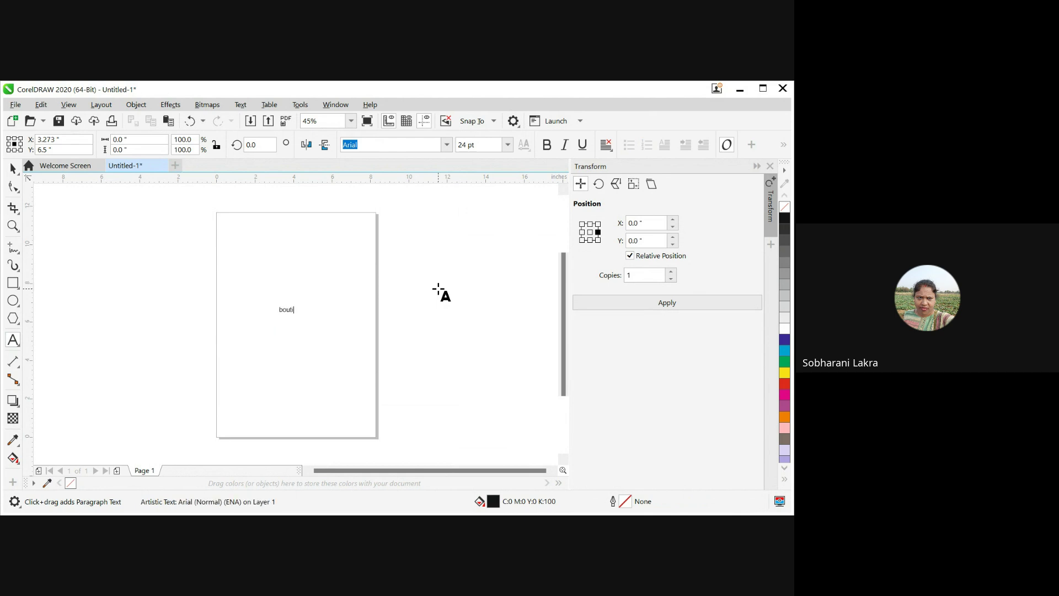
{"action": "type", "text": "que"}
{"action": "left_click", "coordinate": [309, 368]}
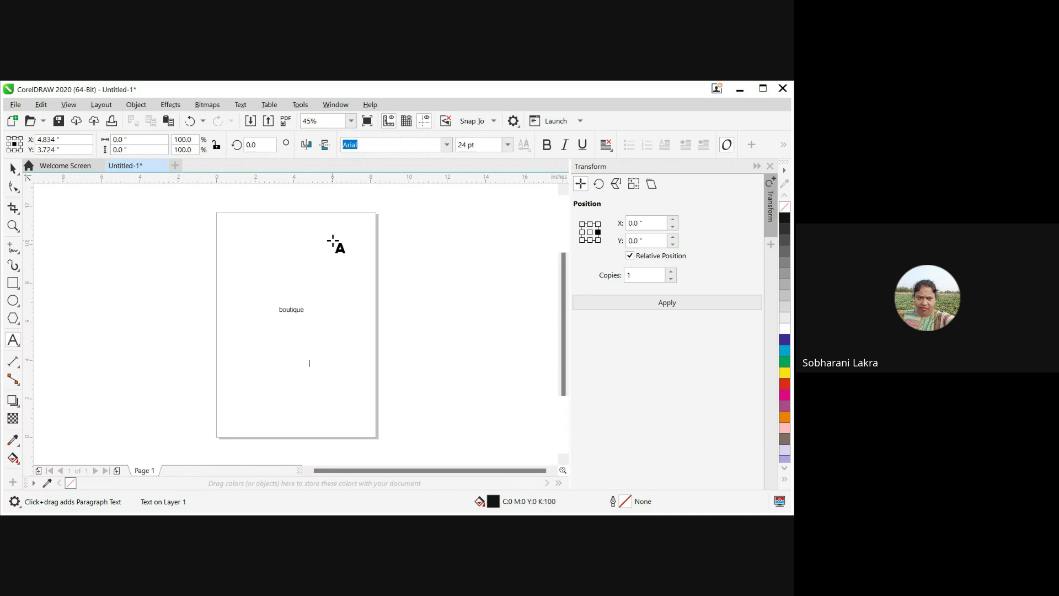
{"action": "type", "text": "customization"}
Add the word "society" above "boutique" and the word "budget" to the upper right of "boutique"
{"action": "left_click", "coordinate": [277, 255]}
{"action": "type", "text": "society"}
{"action": "left_click", "coordinate": [330, 295]}
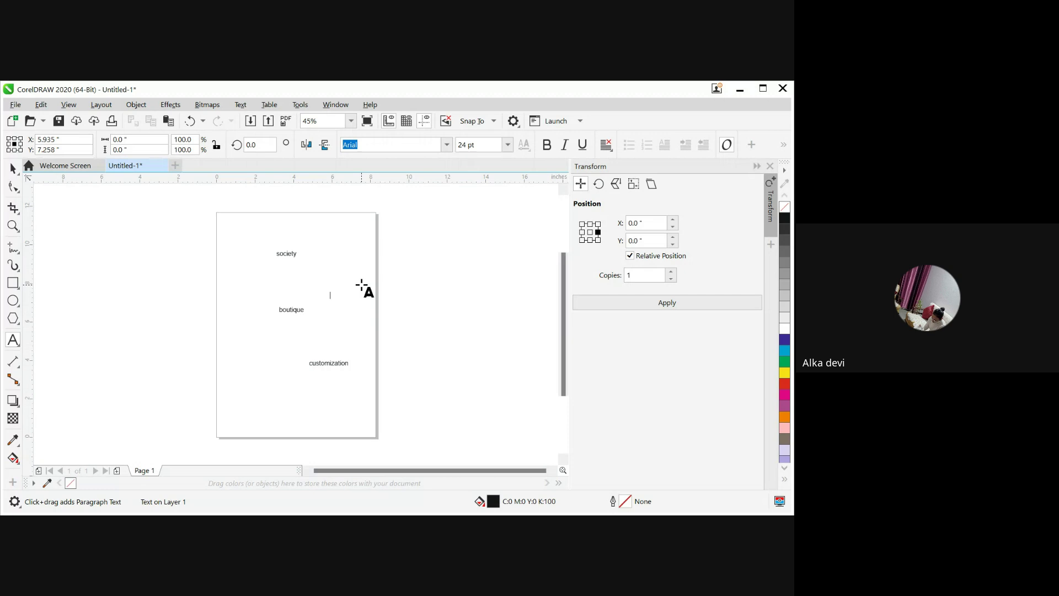
{"action": "type", "text": "budget"}
{"action": "key", "text": "Escape"}
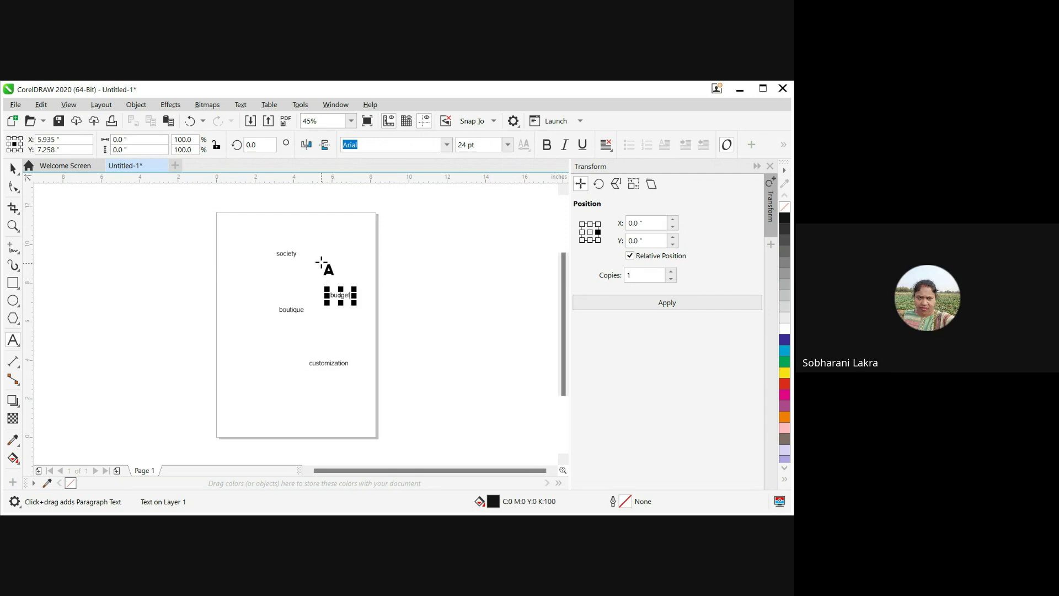
Add the word "service" as artistic text near the page's upper-right corner
{"action": "left_click", "coordinate": [324, 254]}
{"action": "left_click", "coordinate": [325, 260]}
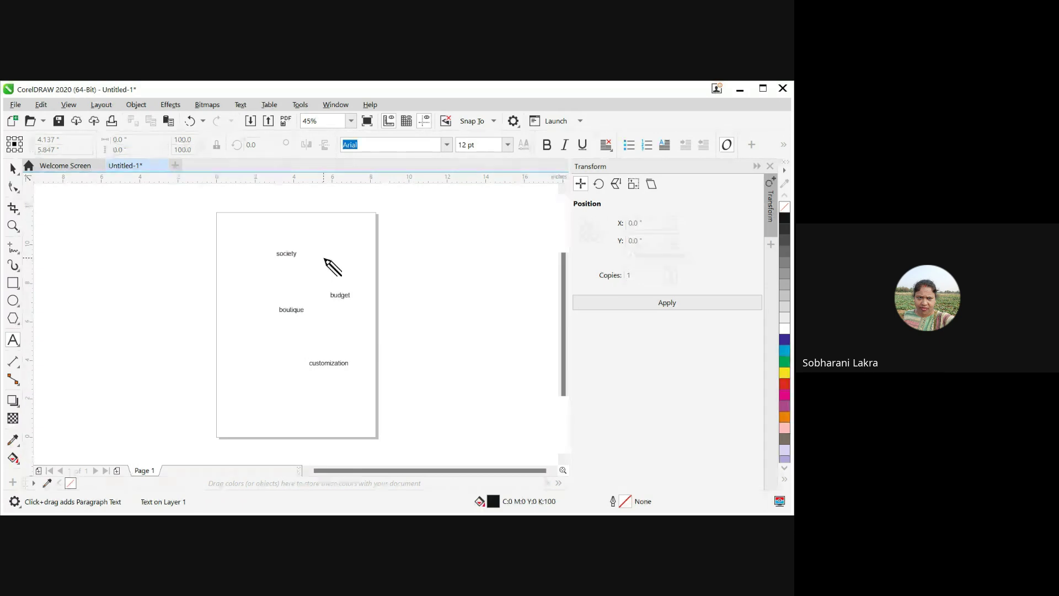
{"action": "key", "text": "i"}
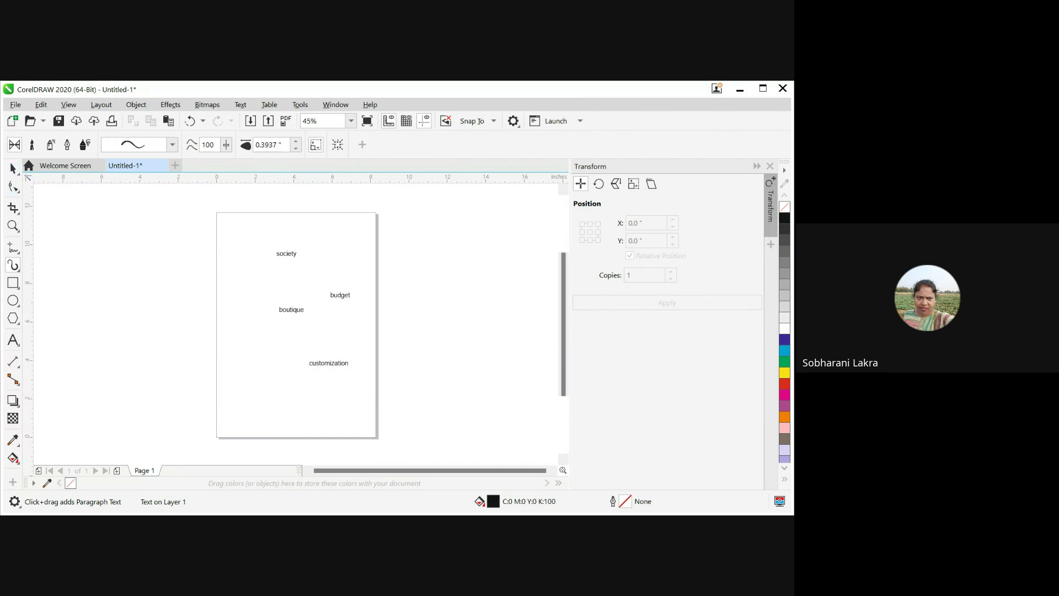
{"action": "left_click", "coordinate": [13, 340]}
{"action": "left_click", "coordinate": [339, 242]}
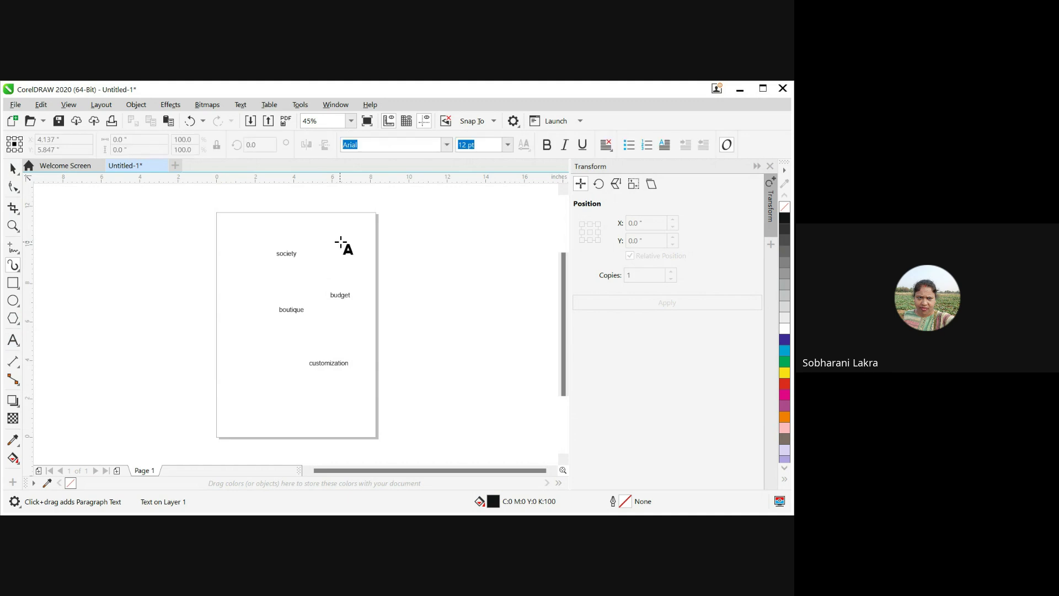
{"action": "type", "text": "serv"}
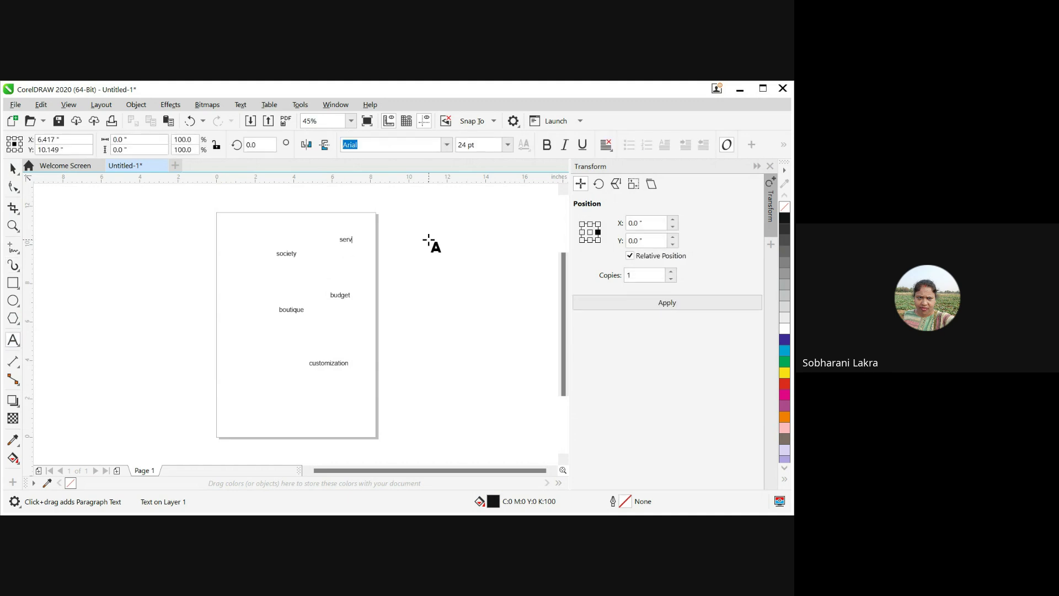
{"action": "type", "text": "ice"}
{"action": "key", "text": "Escape"}
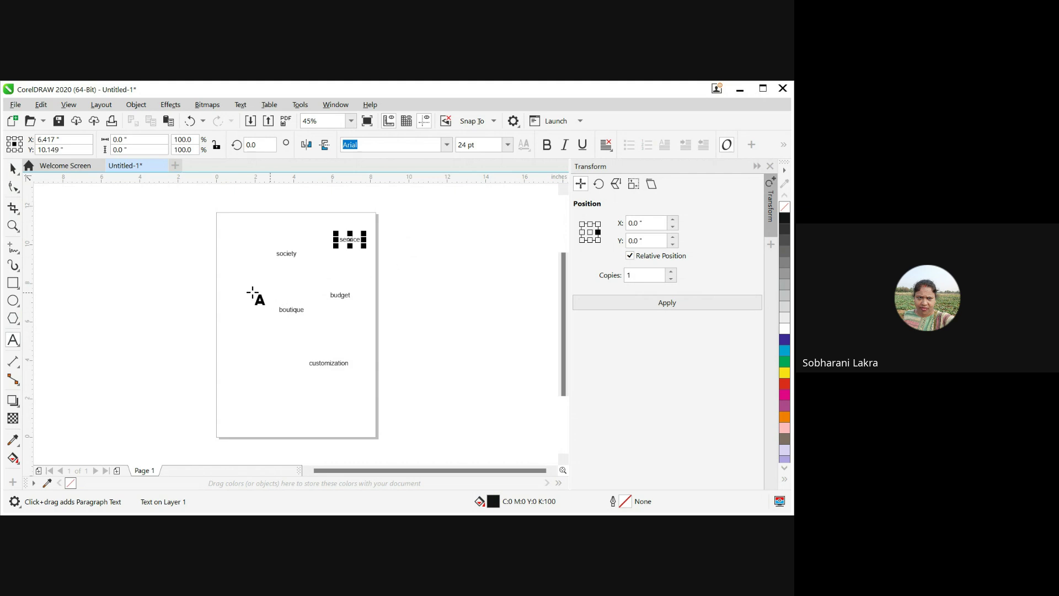
{"action": "key", "text": "Escape"}
Add the word "retail" near the page's left edge, above "boutique", and "suits" to the left of "customization"
{"action": "left_click", "coordinate": [238, 281]}
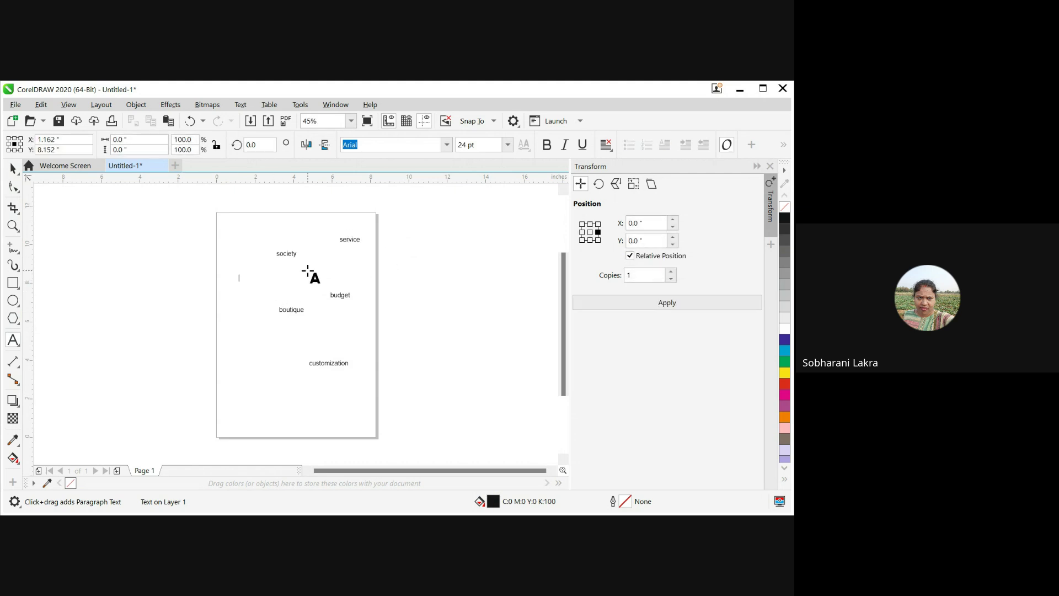
{"action": "type", "text": "retail"}
{"action": "key", "text": "Escape"}
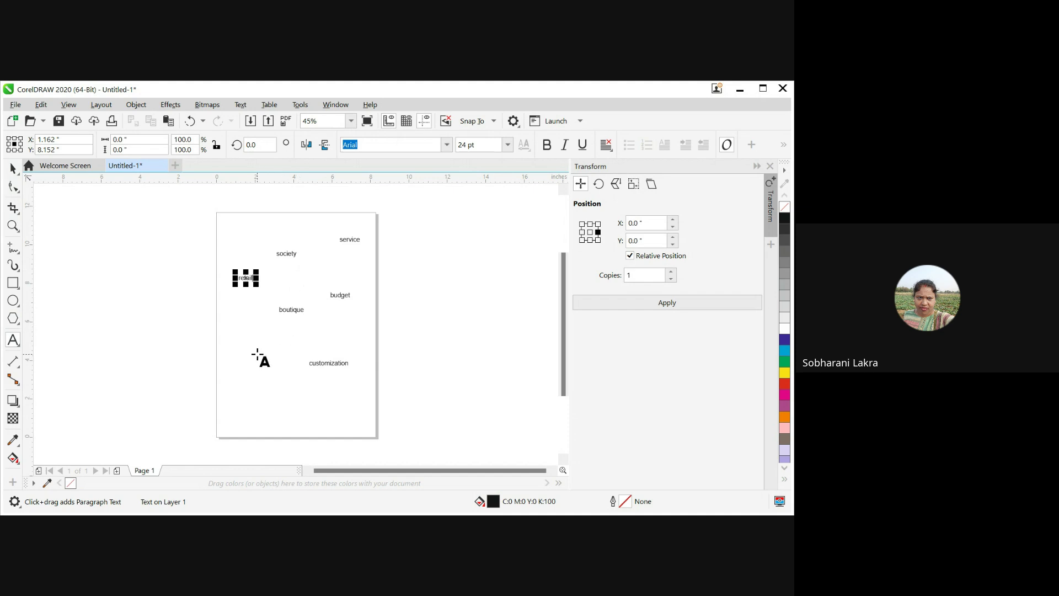
{"action": "key", "text": "Escape"}
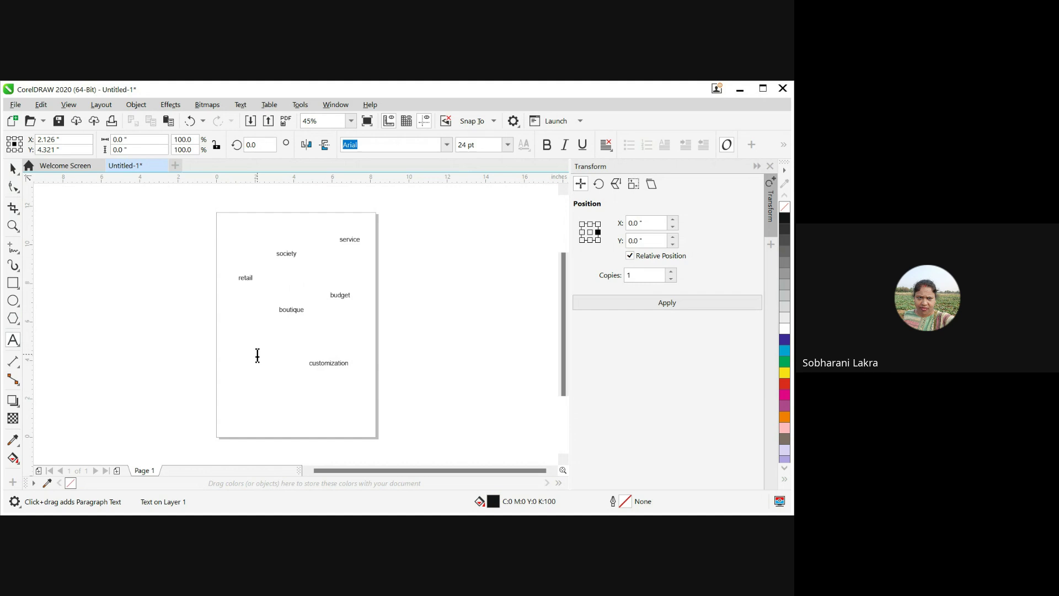
{"action": "left_click", "coordinate": [257, 354]}
{"action": "type", "text": "suits"}
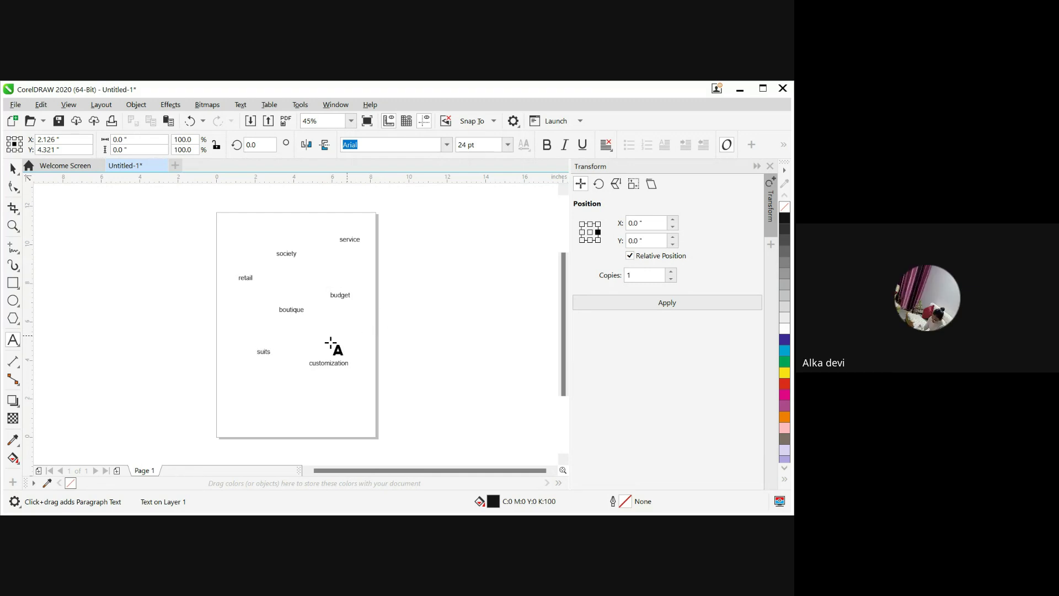
{"action": "key", "text": "Escape"}
Add the word "sarees" in the lower part of the page and "blouses" between "budget" and "customization"
{"action": "left_click", "coordinate": [280, 397]}
{"action": "type", "text": "sarees"}
{"action": "left_click", "coordinate": [328, 326]}
{"action": "type", "text": "blouses"}
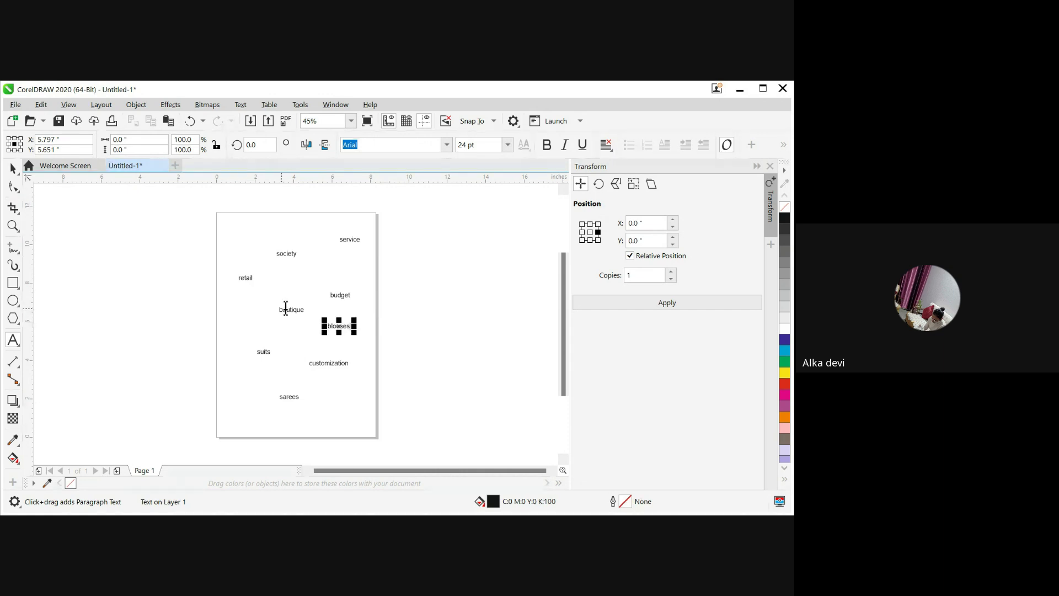
Add the word "dresses" to the left of "boutique" and "season" near the page's upper-left corner
{"action": "left_click", "coordinate": [237, 313]}
{"action": "type", "text": "dresses"}
{"action": "left_click", "coordinate": [245, 238]}
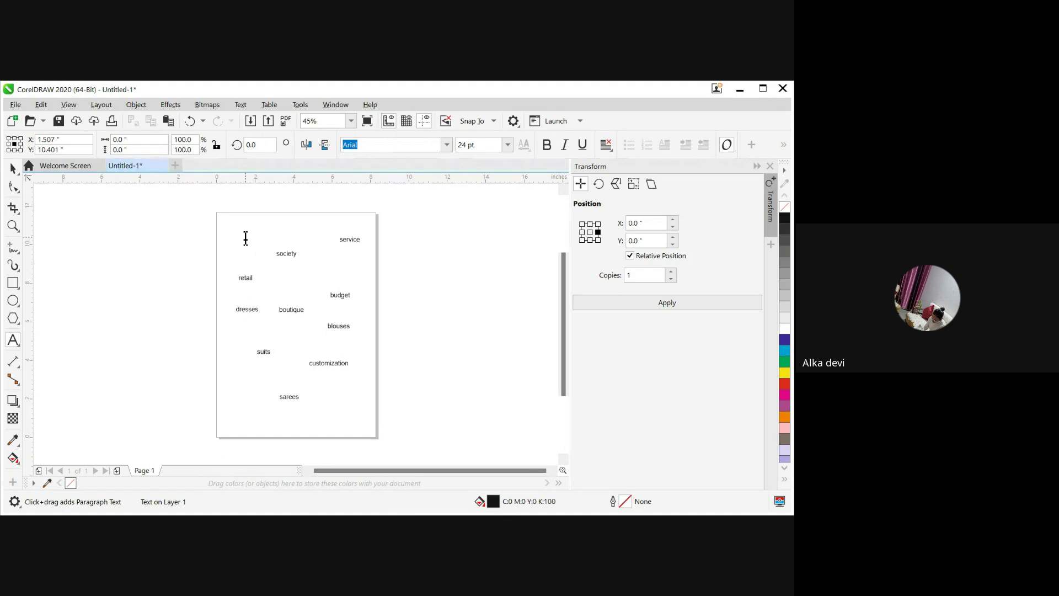
{"action": "type", "text": "season"}
Add the word "fabrics" below "service" and the word "embroidery" below "suits"
{"action": "left_click", "coordinate": [342, 264]}
{"action": "type", "text": "fabrics"}
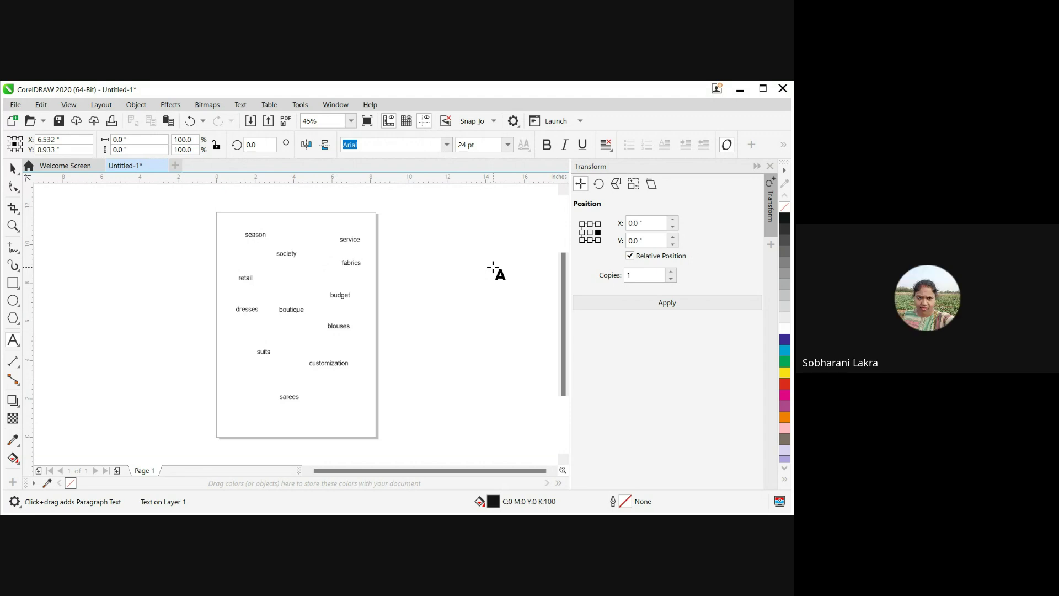
{"action": "left_click", "coordinate": [232, 380]}
{"action": "type", "text": "embroidery"}
Add the word "dyeing" to the right of "sarees" and "printing" below "embroidery"
{"action": "left_click", "coordinate": [321, 397]}
{"action": "type", "text": "eve"}
{"action": "type", "text": "ing"}
{"action": "key", "text": "Escape"}
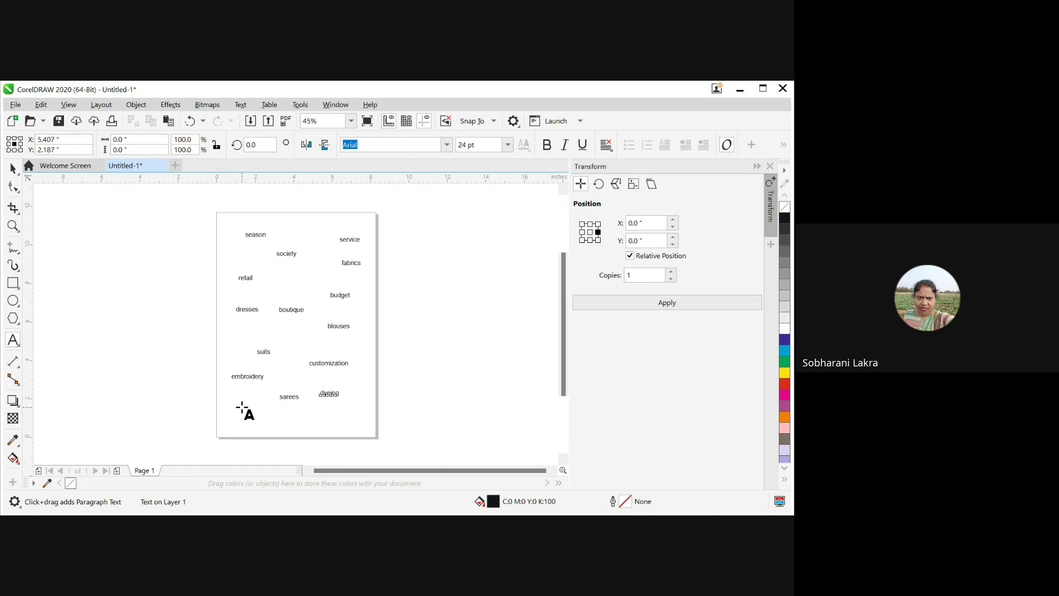
{"action": "left_click", "coordinate": [241, 408]}
{"action": "type", "text": "printing"}
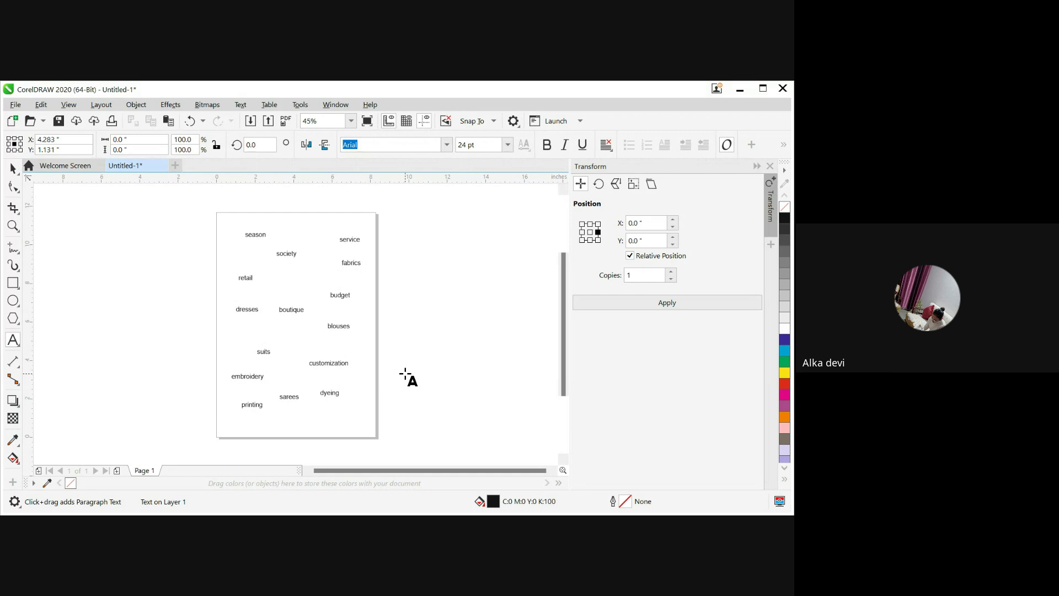
Add the word "customers" below "sarees" and the word "workers" at the top of the page
{"action": "type", "text": "customers"}
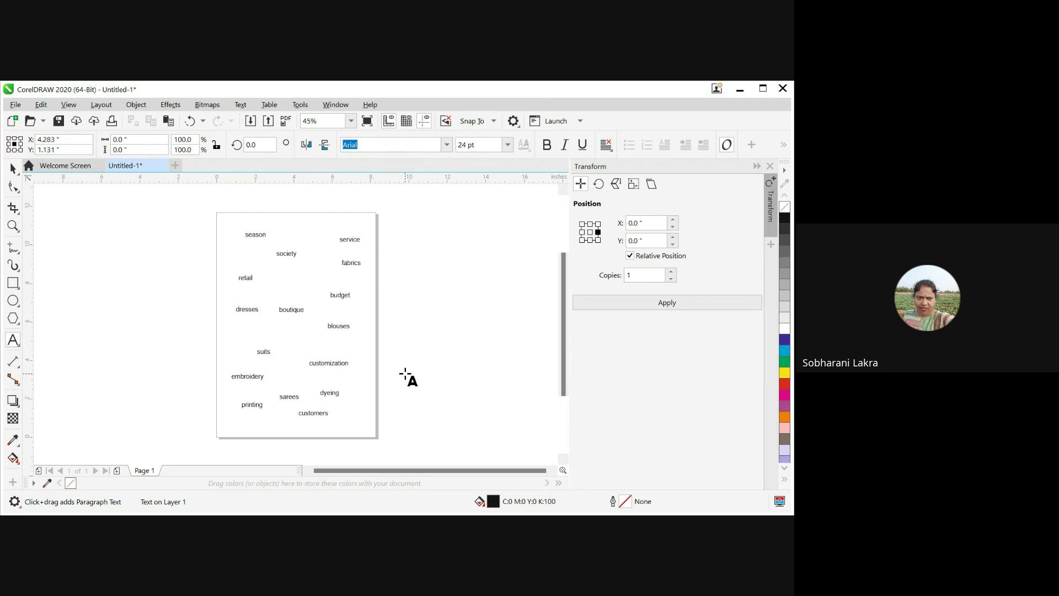
{"action": "left_click", "coordinate": [300, 223]}
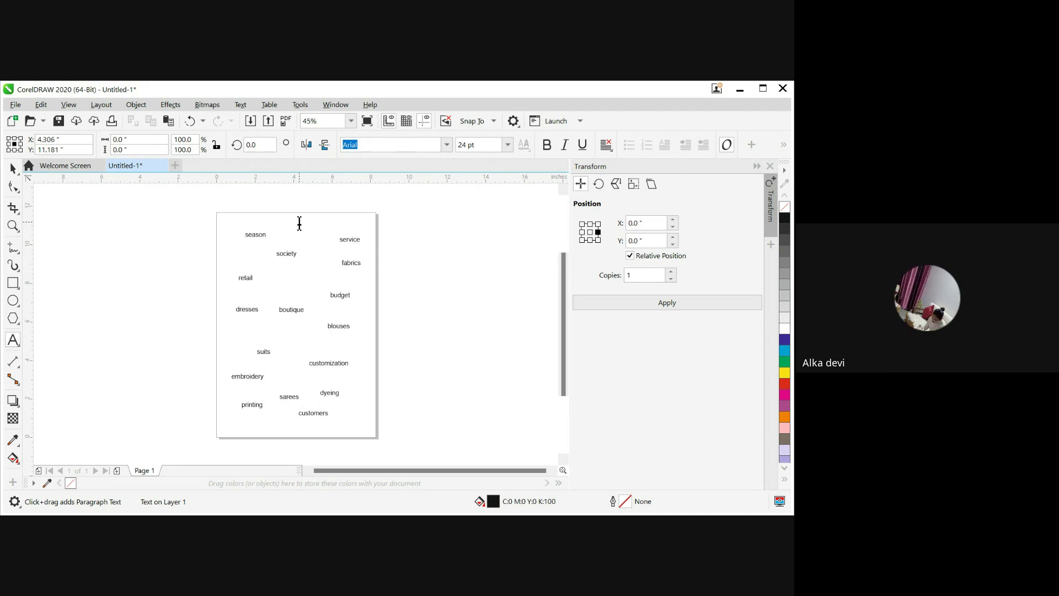
{"action": "type", "text": "corkers"}
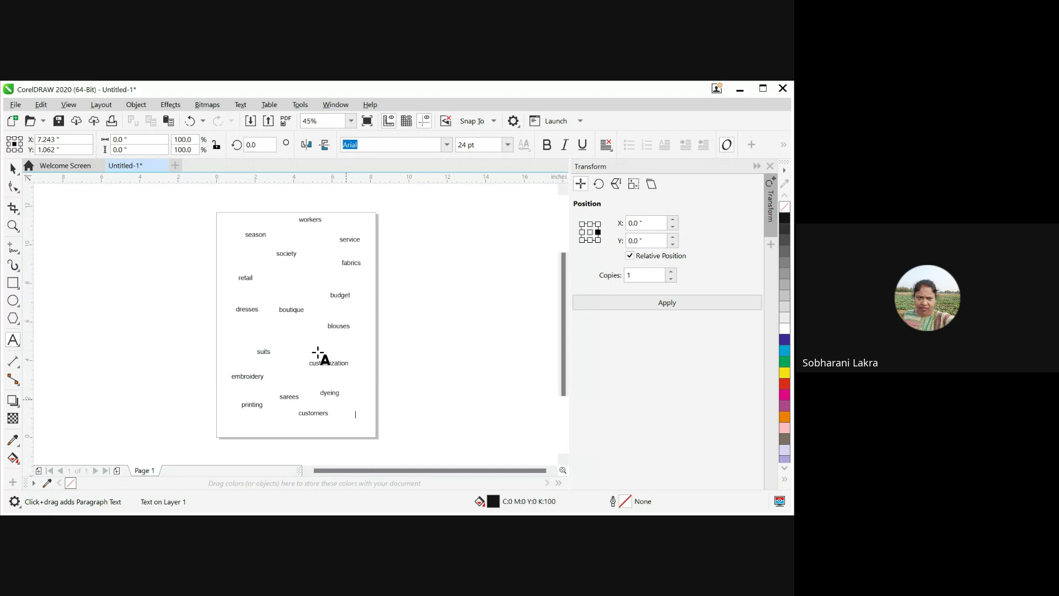
{"action": "scroll", "coordinate": [319, 356], "scroll_direction": "up", "scroll_amount": 4}
{"action": "scroll", "coordinate": [376, 338], "scroll_direction": "down", "scroll_amount": 4}
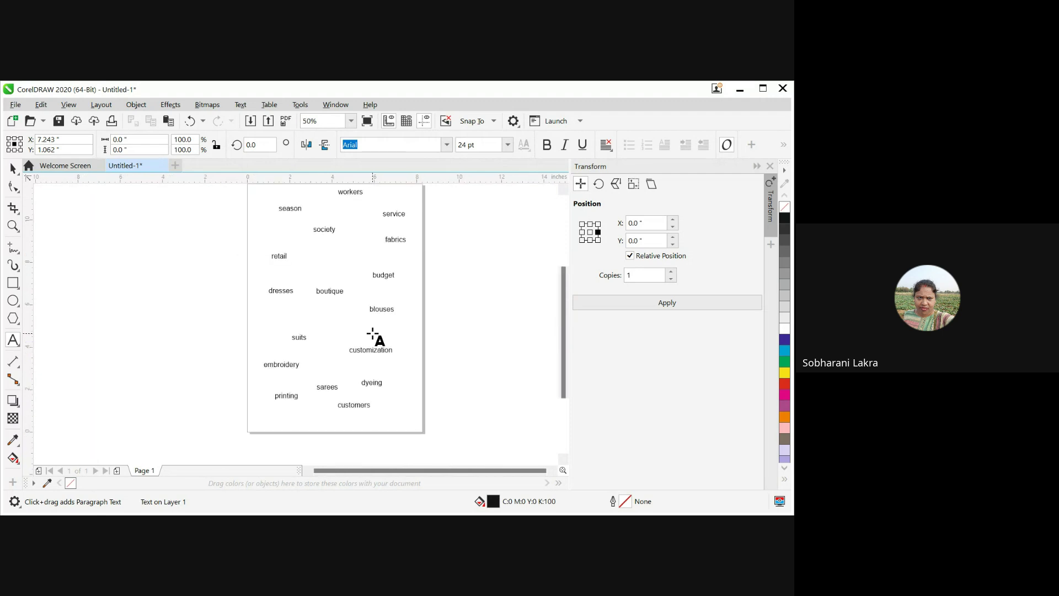